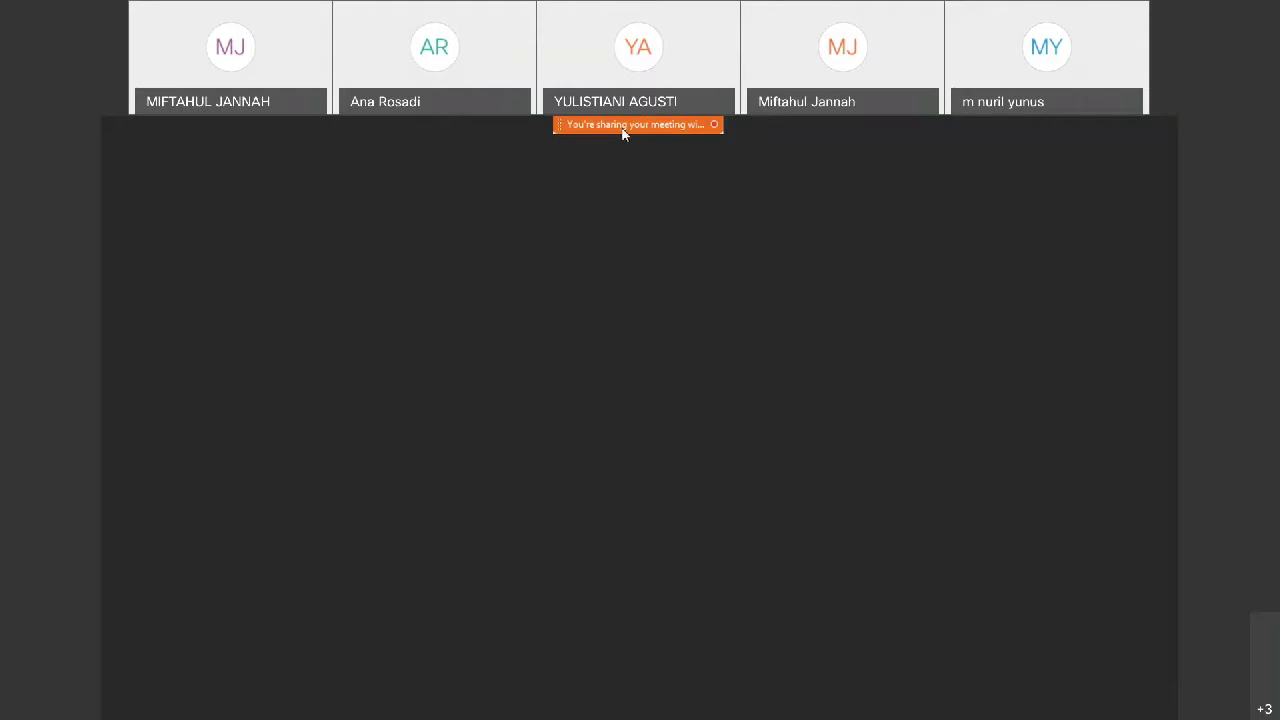
Share the VLC media player window with the meeting participants
{"action": "mouse_move", "coordinate": [622, 128]}
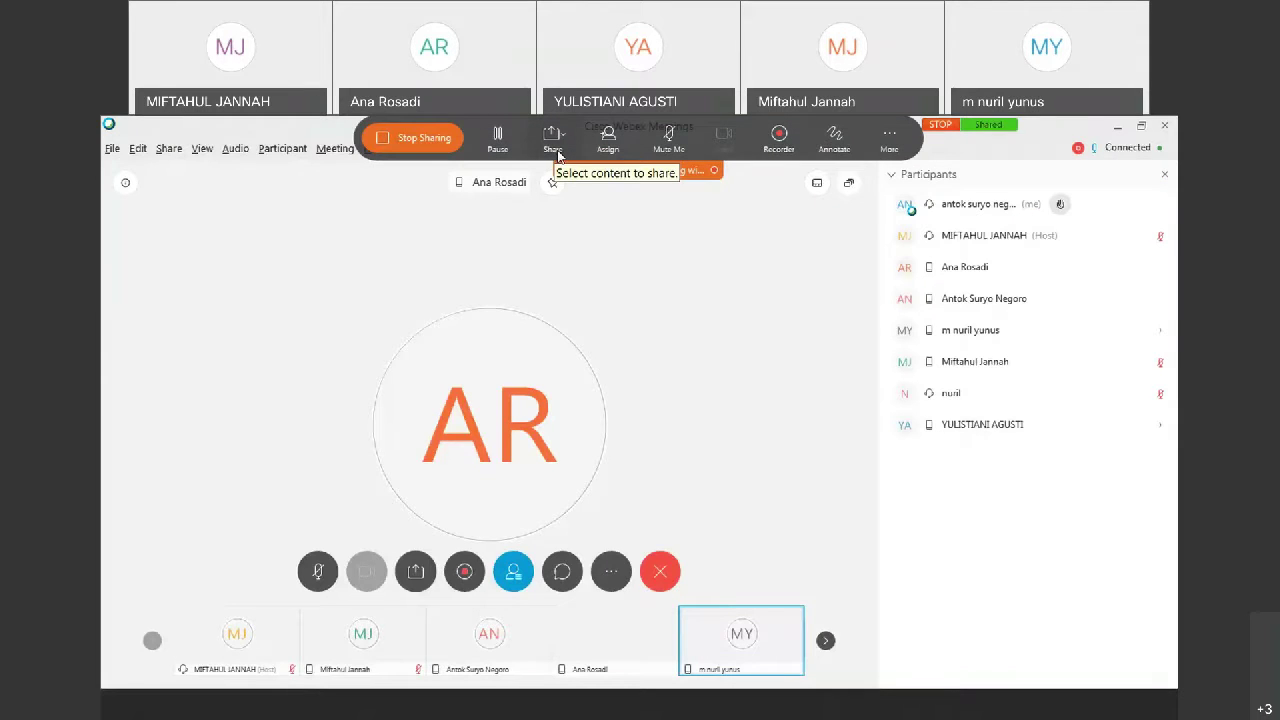
{"action": "left_click", "coordinate": [415, 571]}
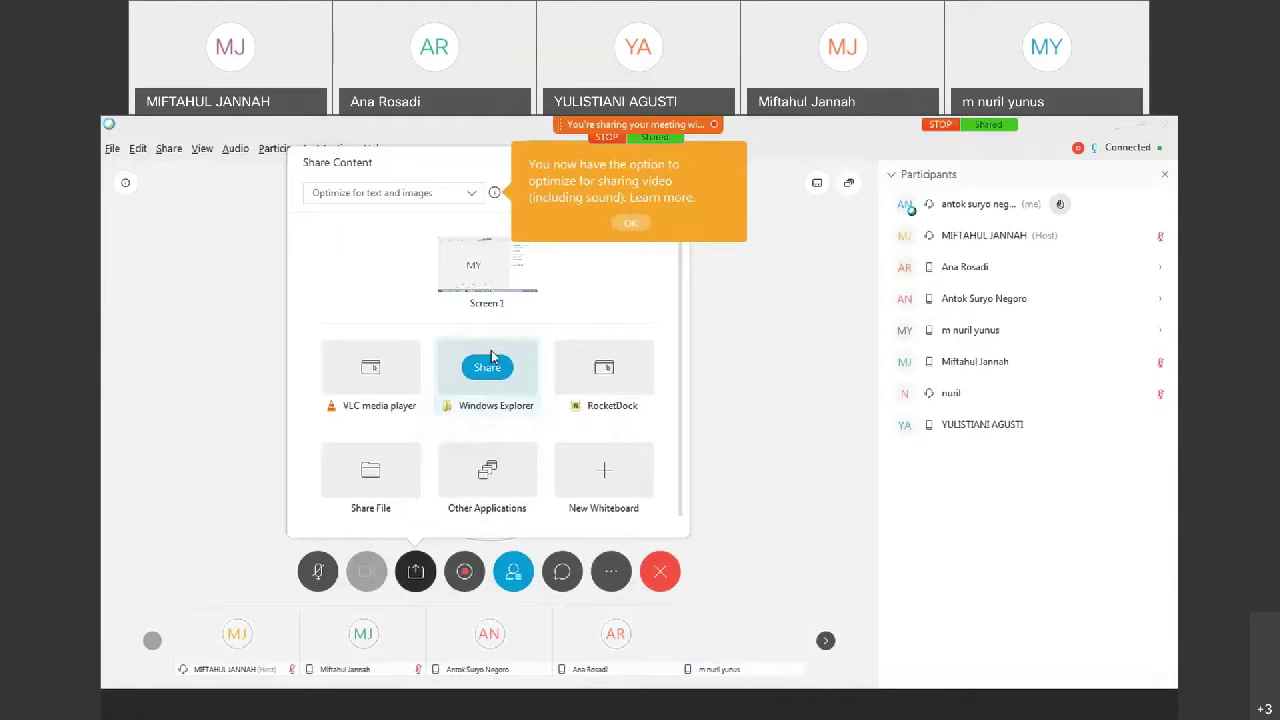
{"action": "mouse_move", "coordinate": [385, 380]}
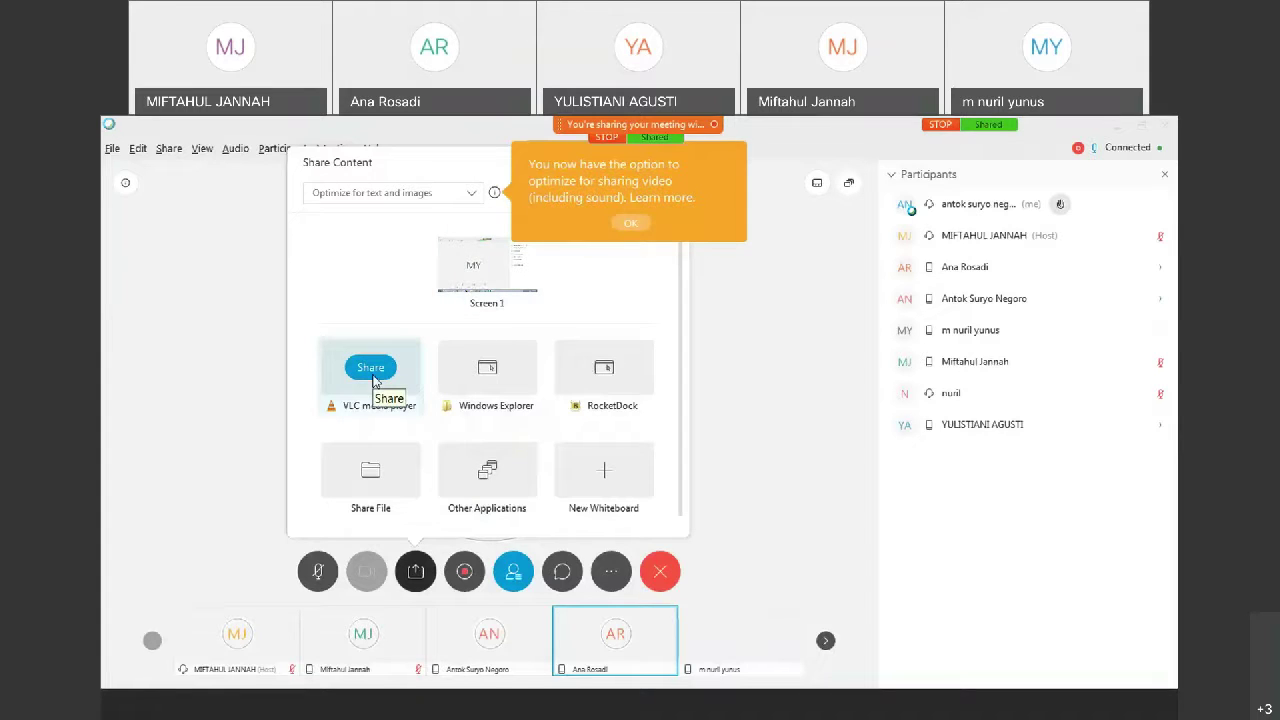
{"action": "left_click", "coordinate": [371, 369]}
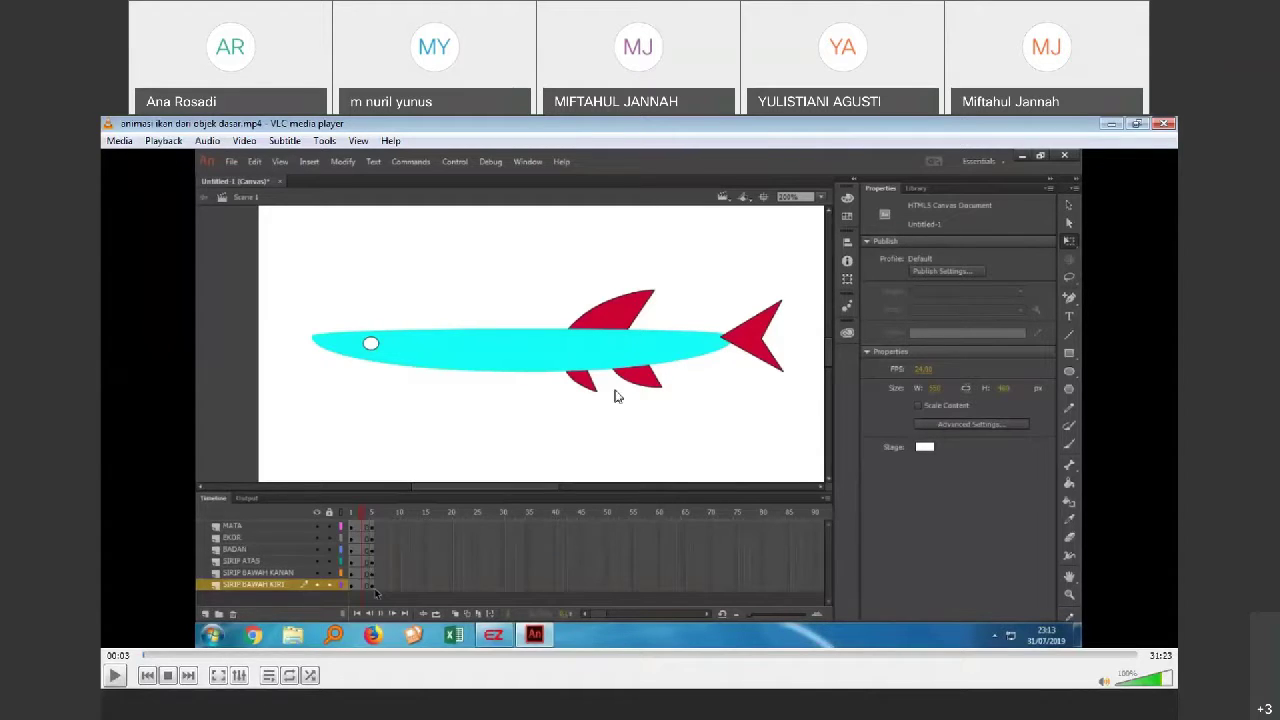
{"action": "left_click", "coordinate": [218, 676]}
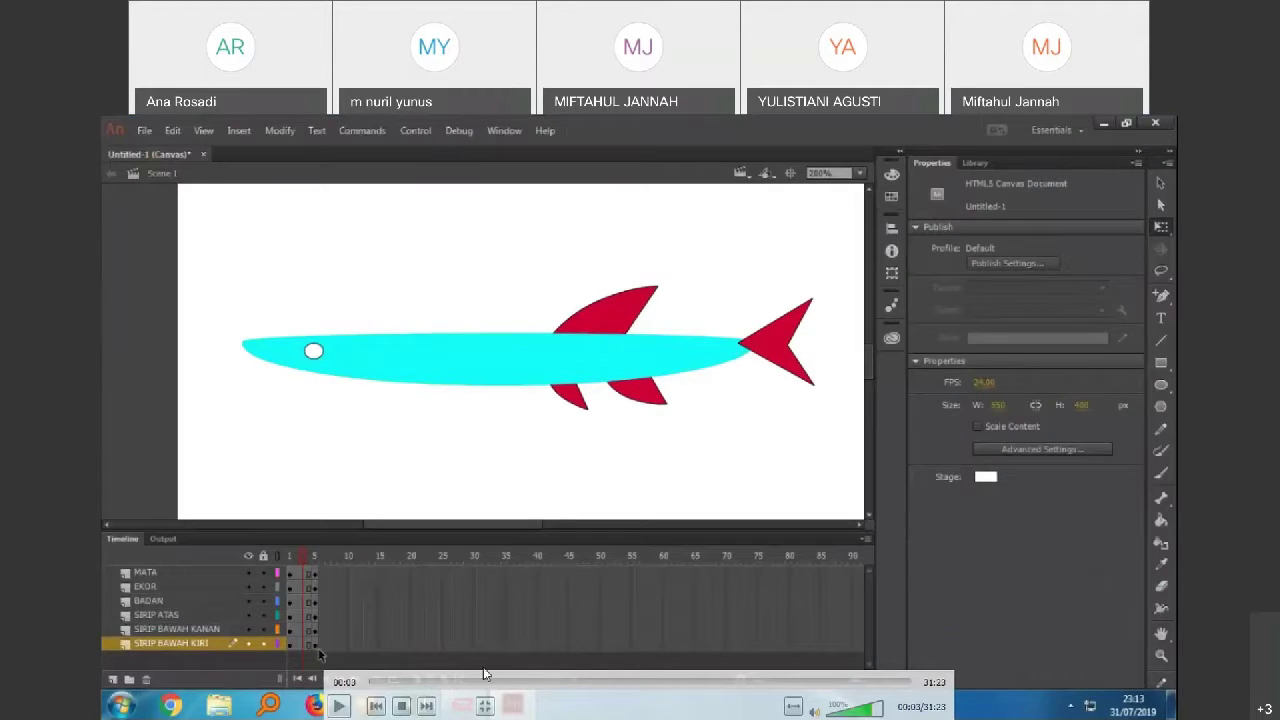
{"action": "left_click", "coordinate": [483, 681]}
{"action": "double_click", "coordinate": [613, 141]}
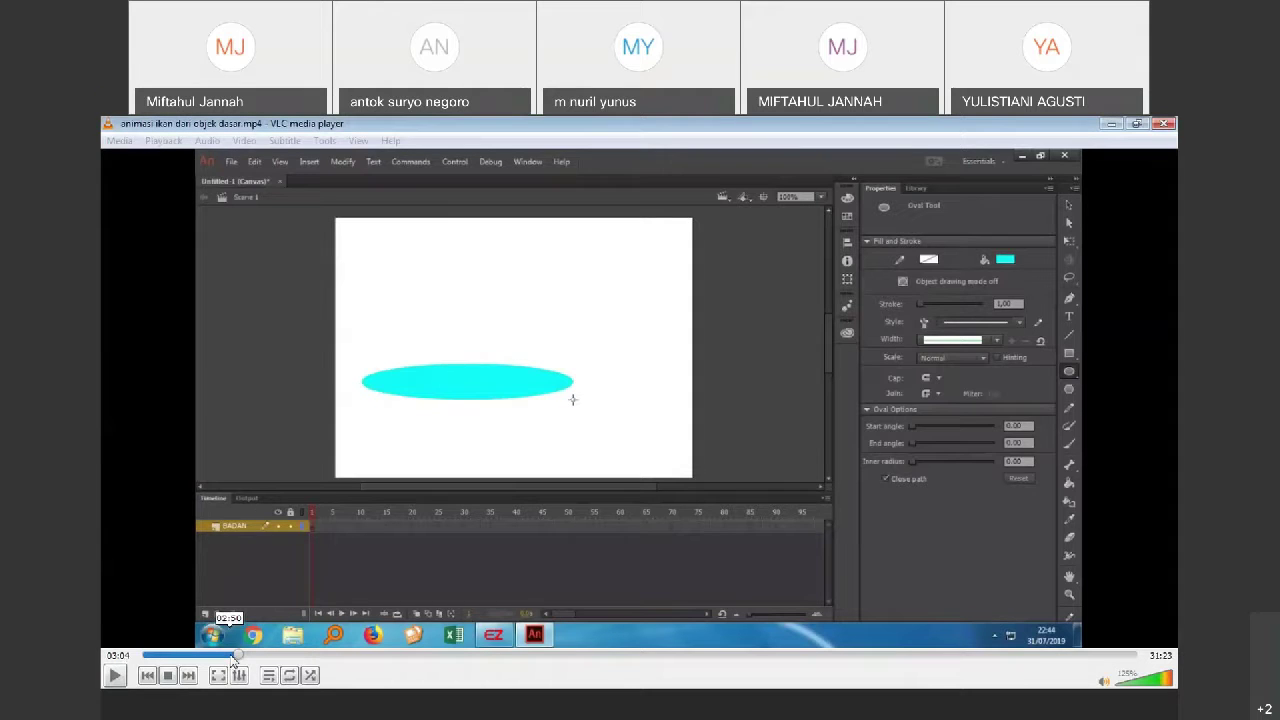
{"action": "mouse_move", "coordinate": [233, 657]}
{"action": "left_mouse_down"}
{"action": "mouse_move", "coordinate": [194, 657]}
{"action": "mouse_move", "coordinate": [236, 657]}
{"action": "left_mouse_up"}
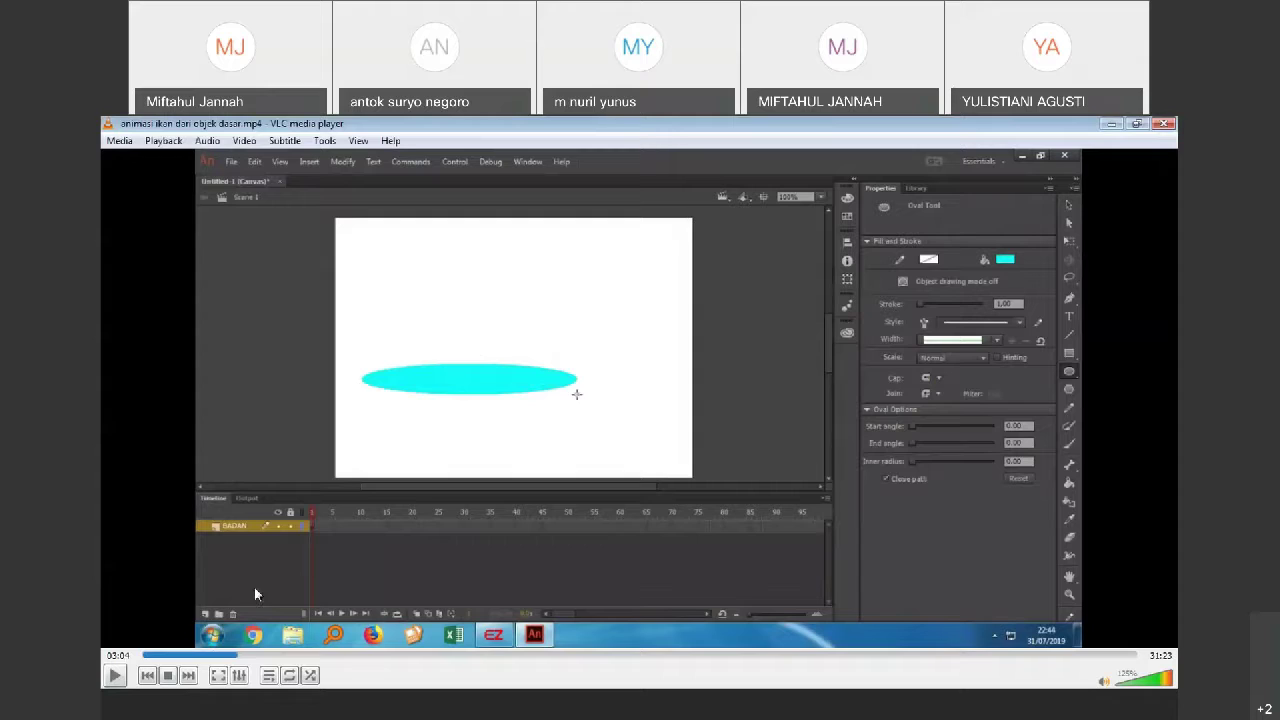
Rewind the fish animation video to the empty stage before the body oval is drawn, and play it full screen
{"action": "left_click", "coordinate": [204, 656]}
{"action": "left_click", "coordinate": [115, 676]}
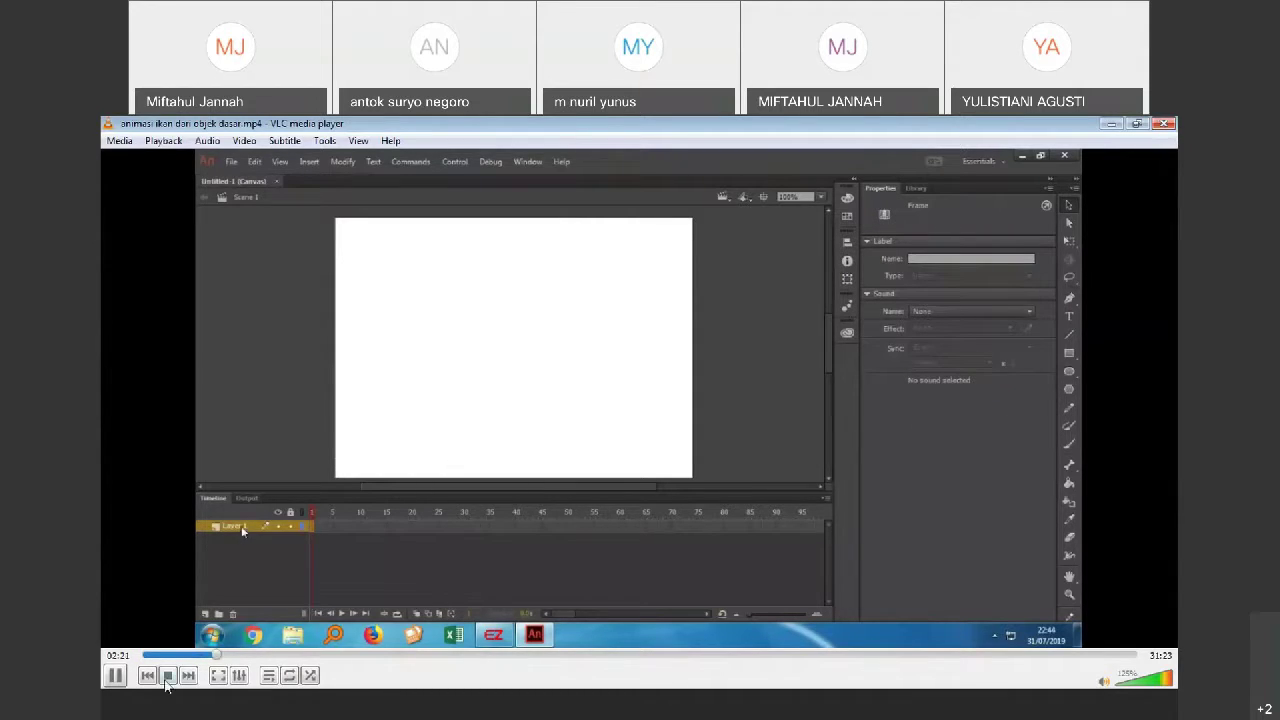
{"action": "left_click", "coordinate": [116, 676]}
{"action": "left_click", "coordinate": [116, 676]}
{"action": "left_click", "coordinate": [219, 676]}
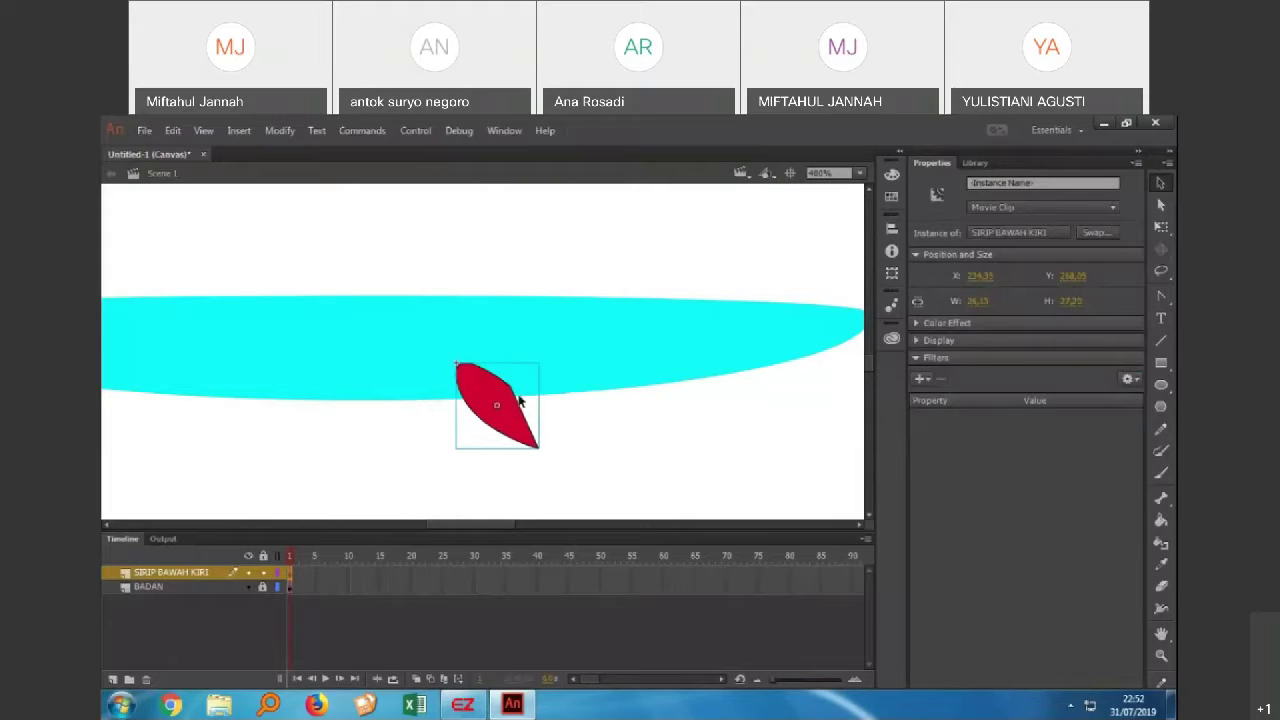
Skip the video ahead in short stages to 11:30, where the SIRIP BAWAH KANAN fin is being drawn
{"action": "mouse_move", "coordinate": [754, 620]}
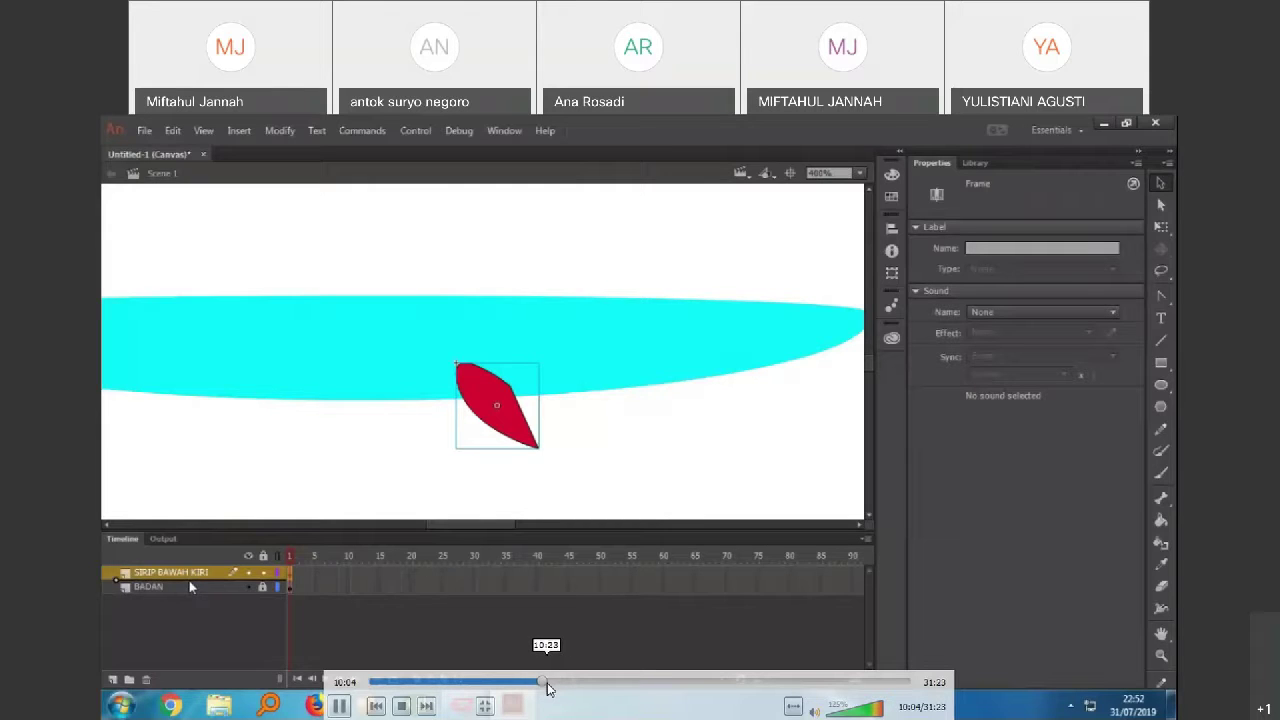
{"action": "left_click", "coordinate": [547, 684]}
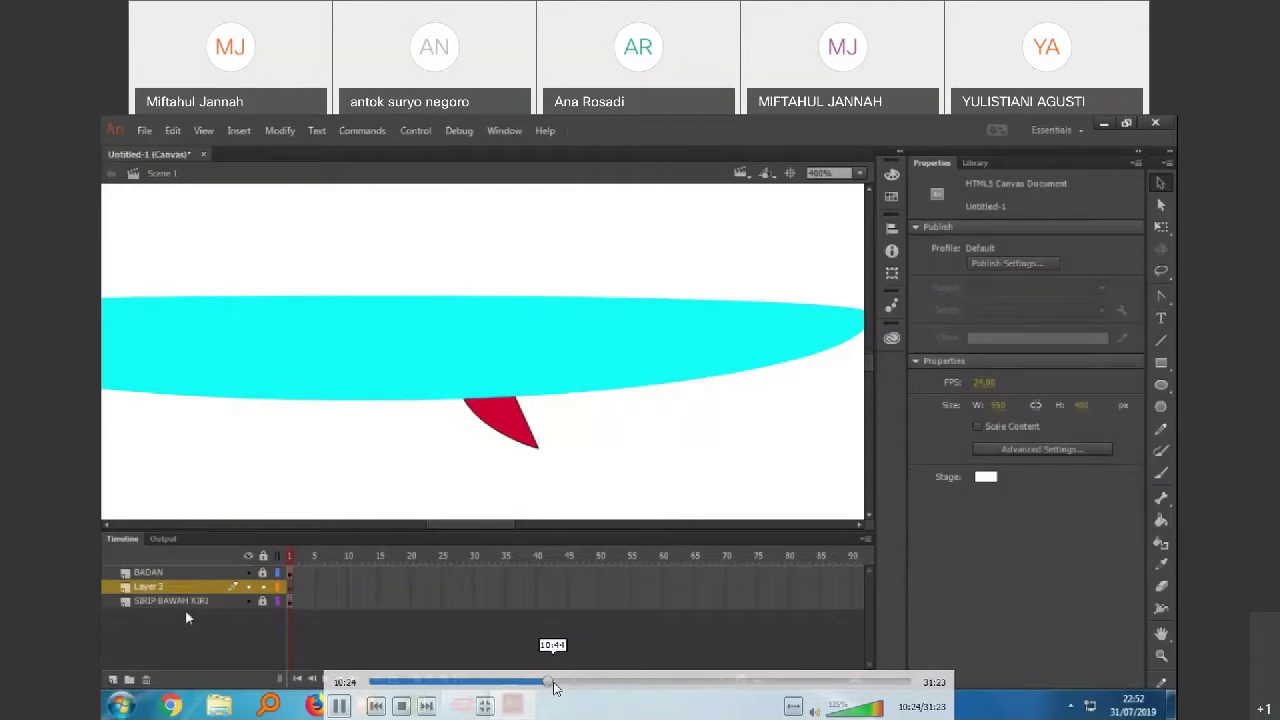
{"action": "left_click", "coordinate": [554, 687]}
{"action": "left_click", "coordinate": [560, 687]}
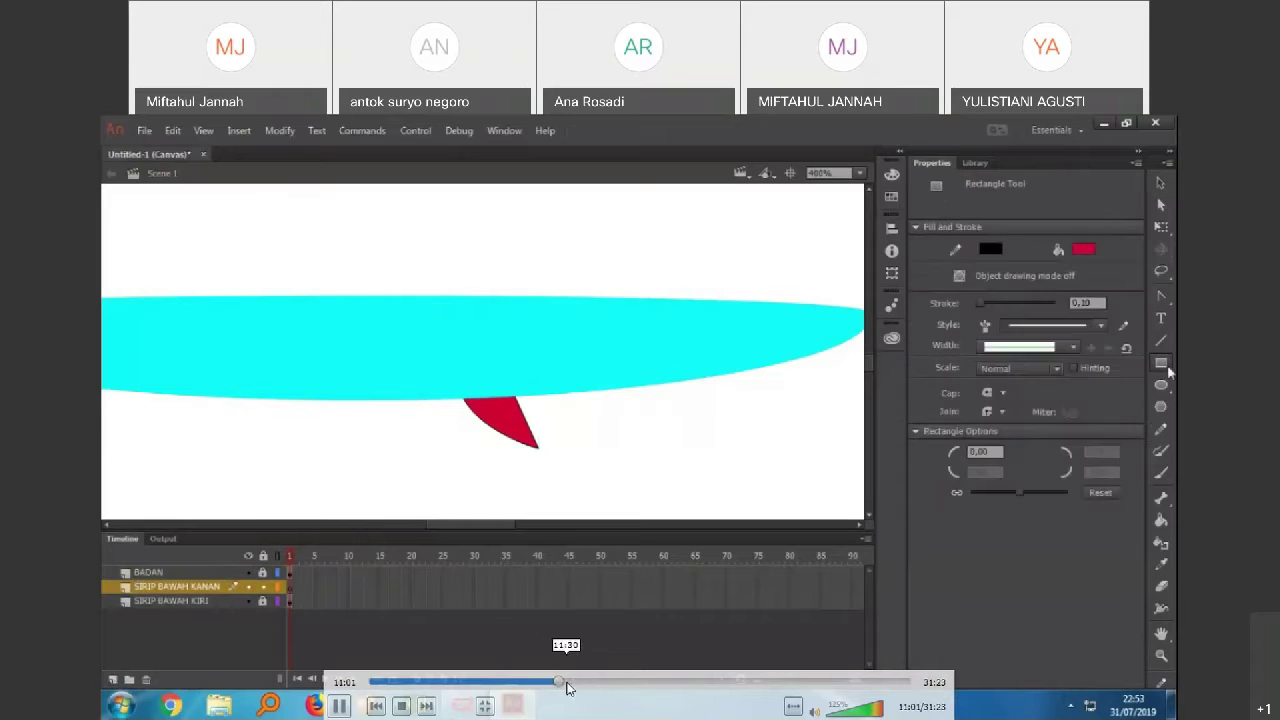
{"action": "left_click", "coordinate": [567, 687]}
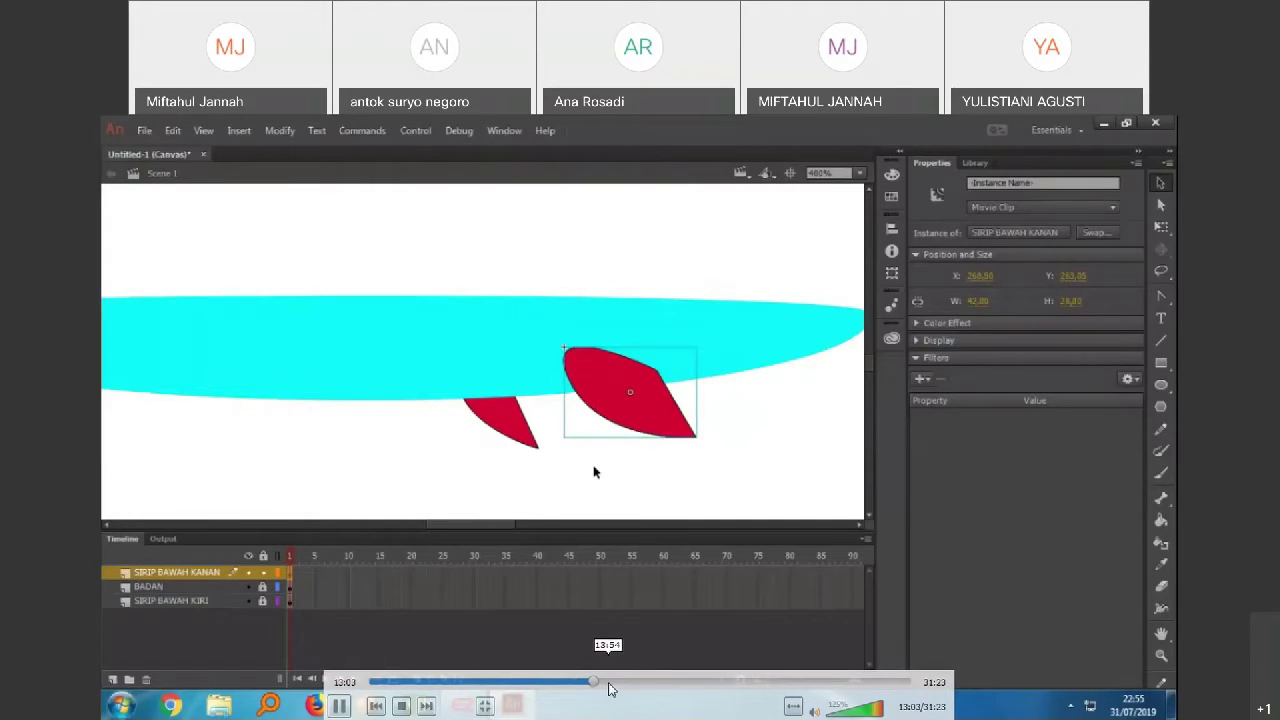
Skip ahead from 13:54 through the drawing and resizing of the fish's eye on the MATA layer to about 16:48
{"action": "left_click", "coordinate": [610, 688]}
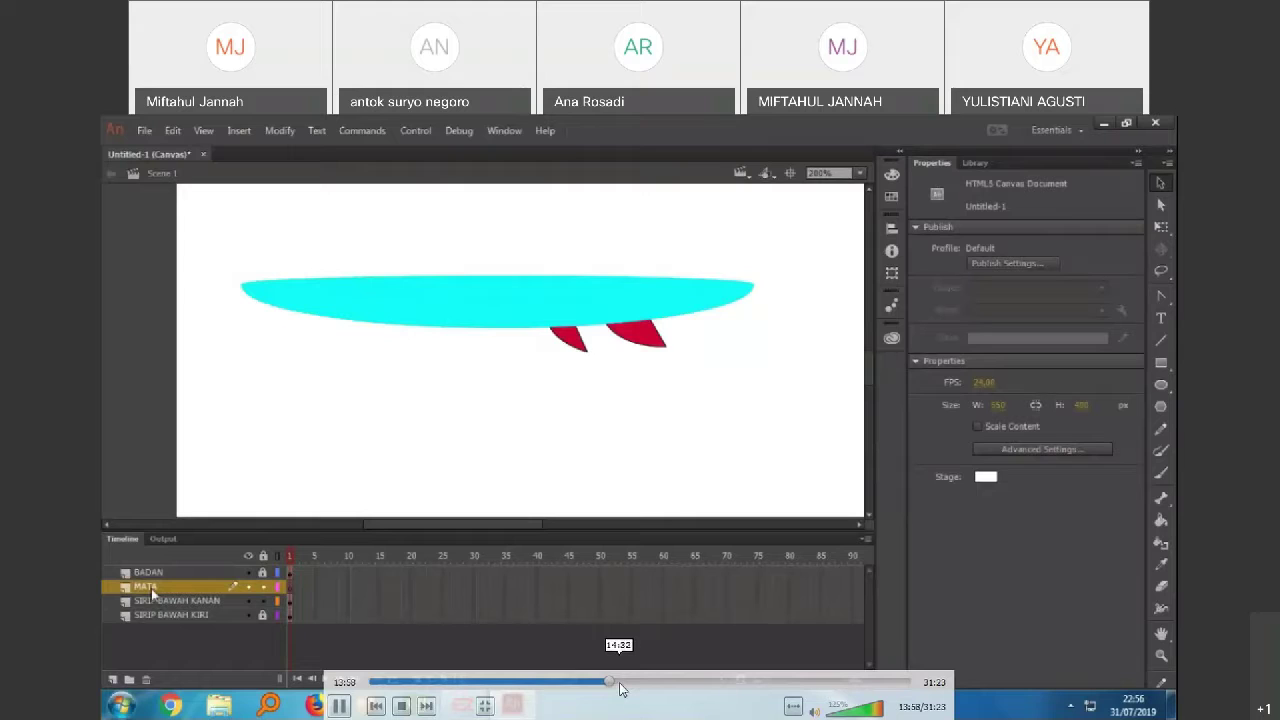
{"action": "left_click", "coordinate": [628, 686]}
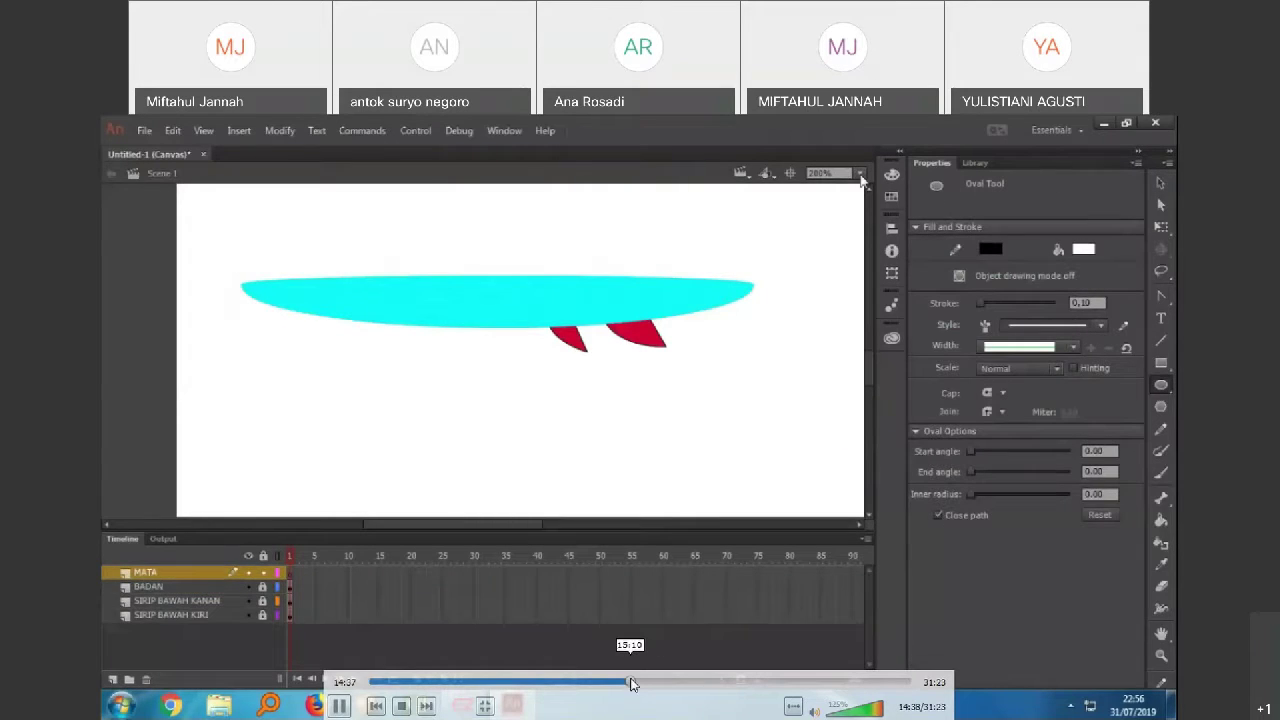
{"action": "left_click", "coordinate": [630, 684]}
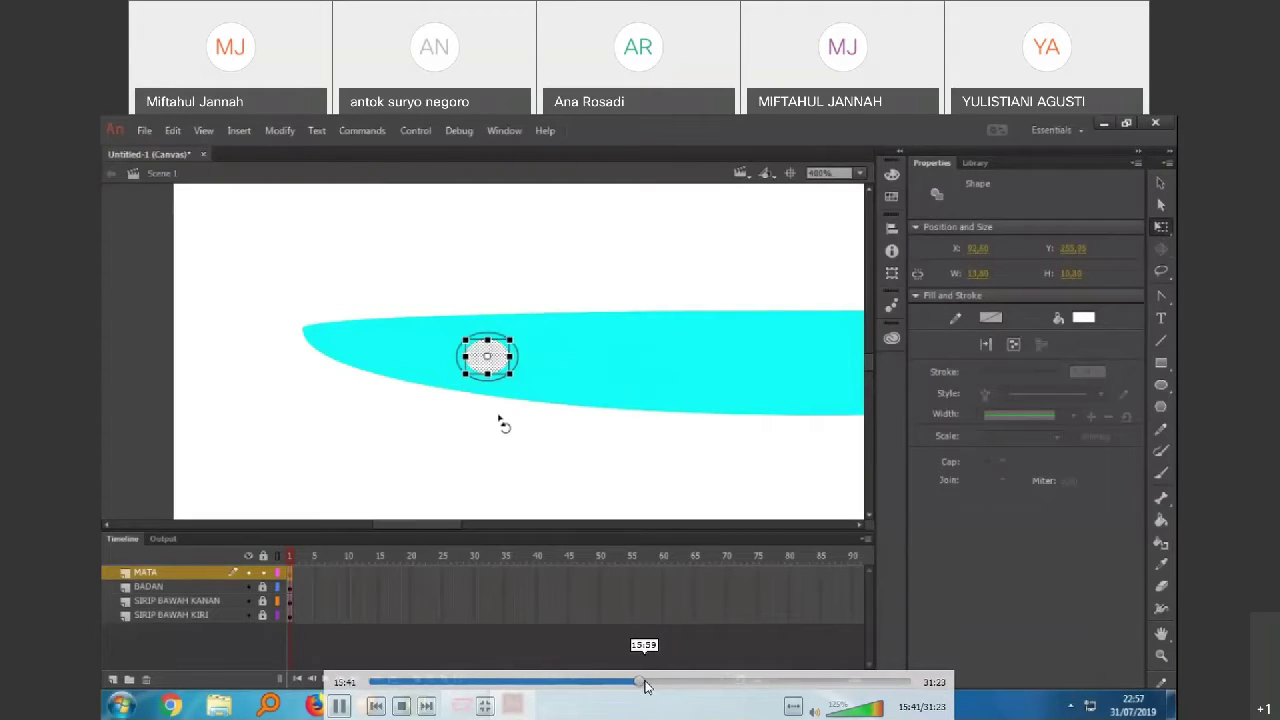
{"action": "left_click", "coordinate": [643, 686]}
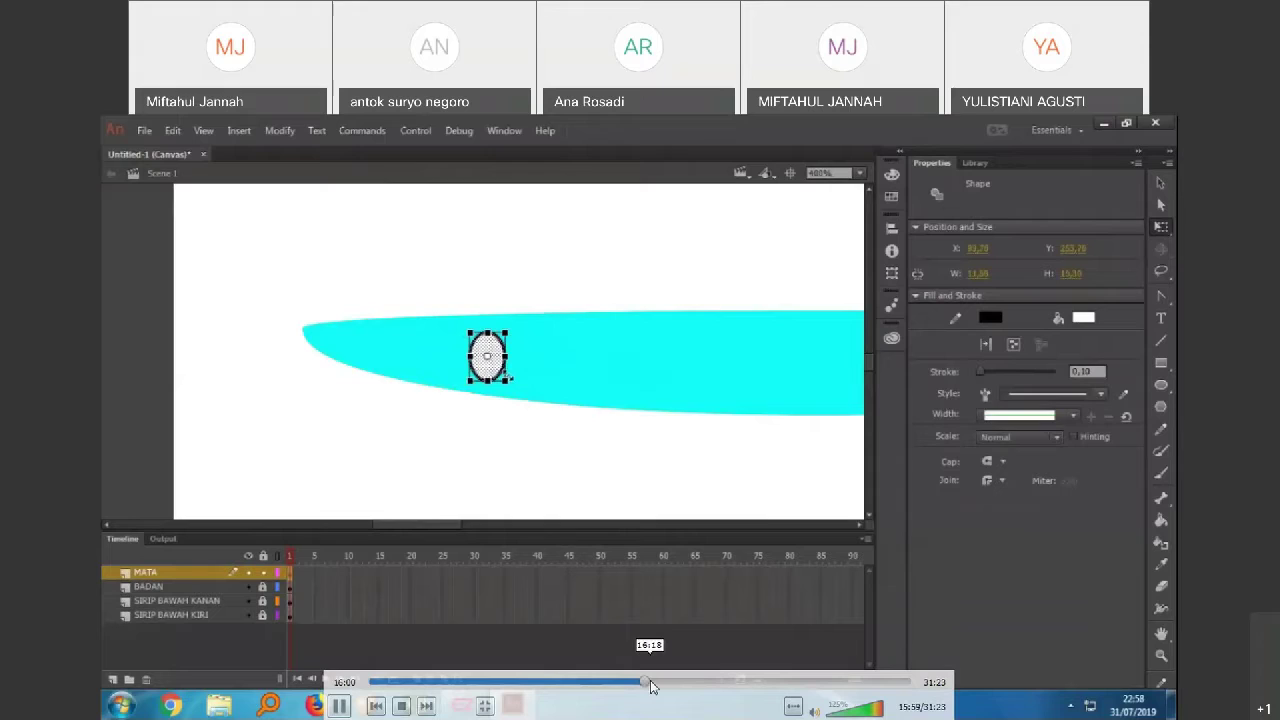
{"action": "left_click", "coordinate": [651, 686]}
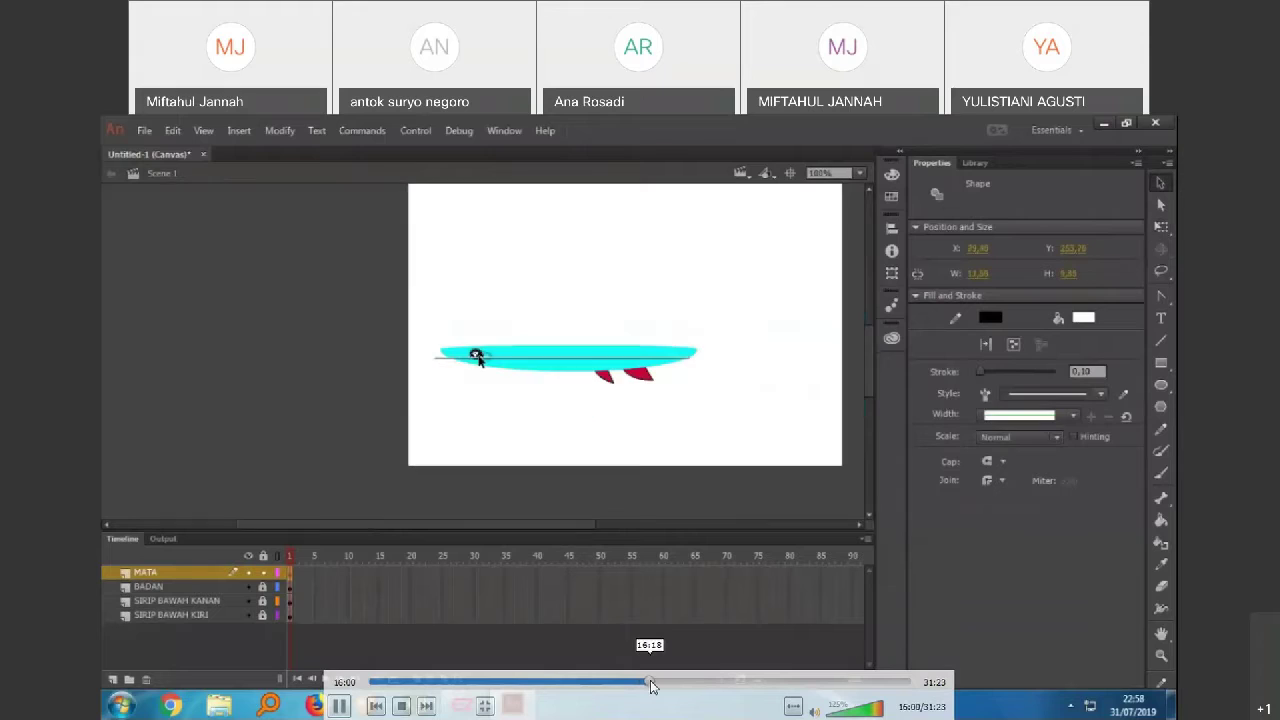
{"action": "left_click", "coordinate": [658, 686]}
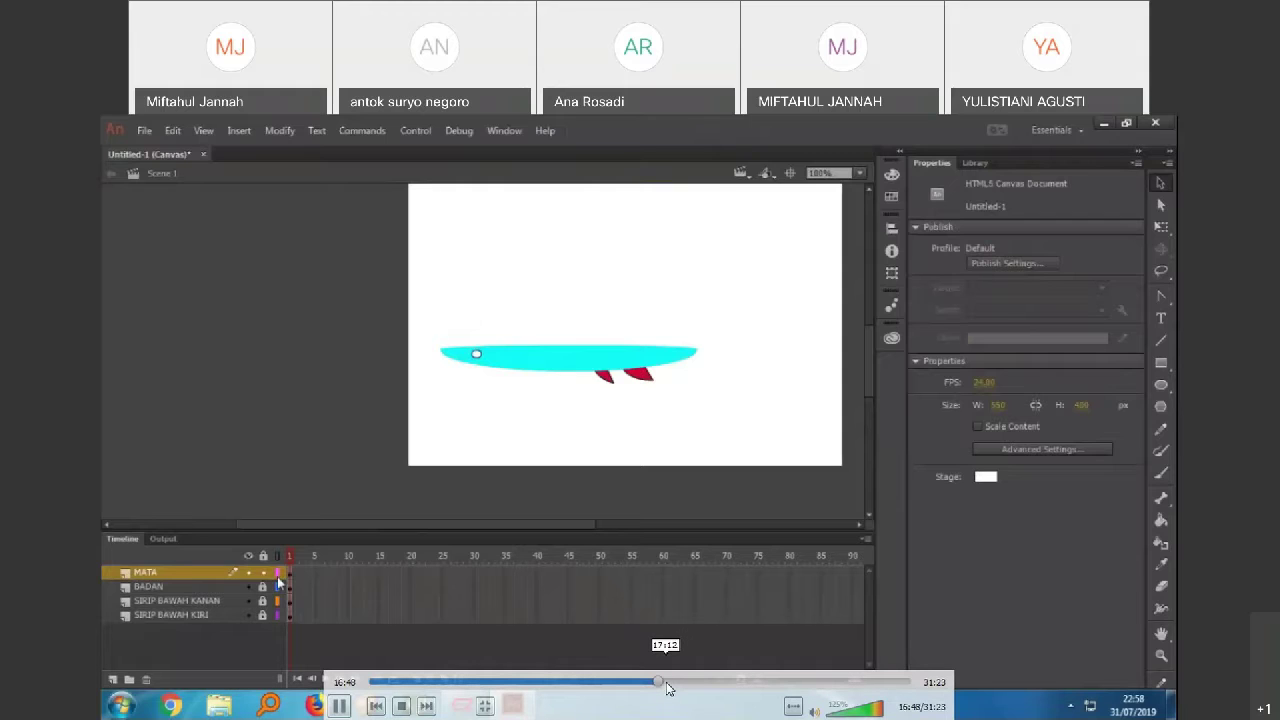
Skip through the shaping of the top fin on the SIRIP ATAS layer, from 17:12 to 19:16
{"action": "left_click", "coordinate": [668, 688]}
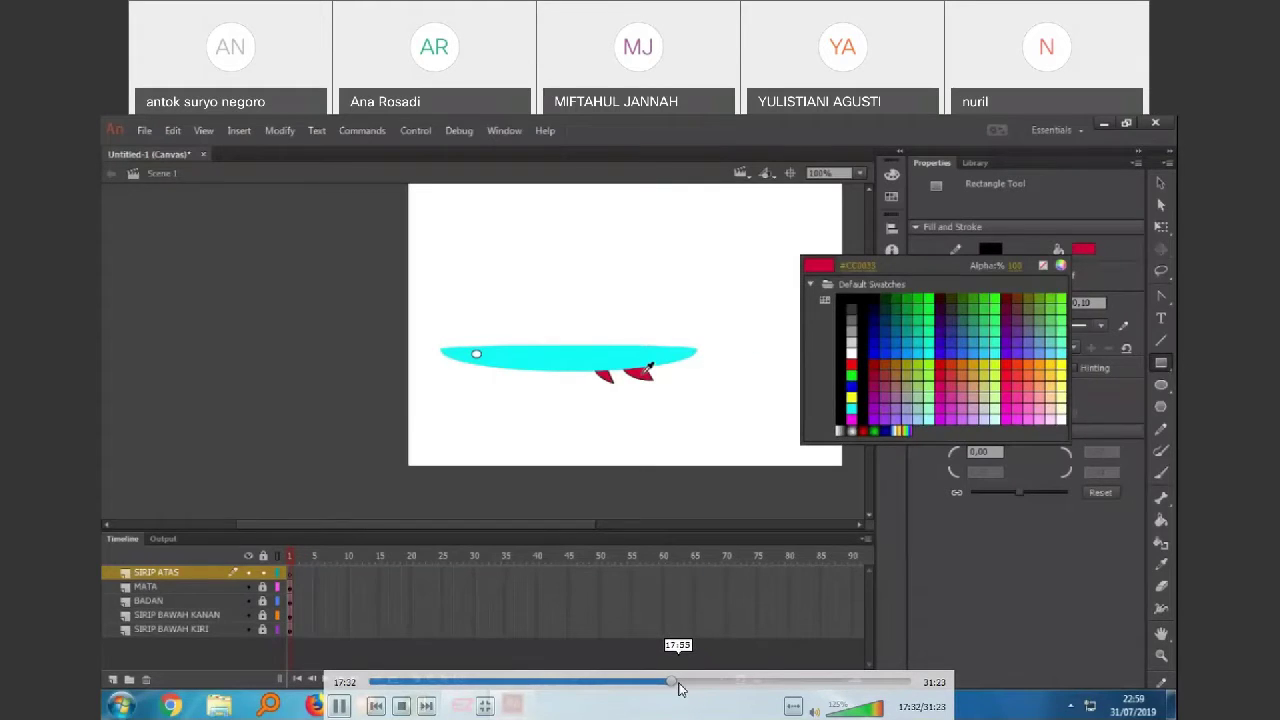
{"action": "left_click", "coordinate": [678, 684]}
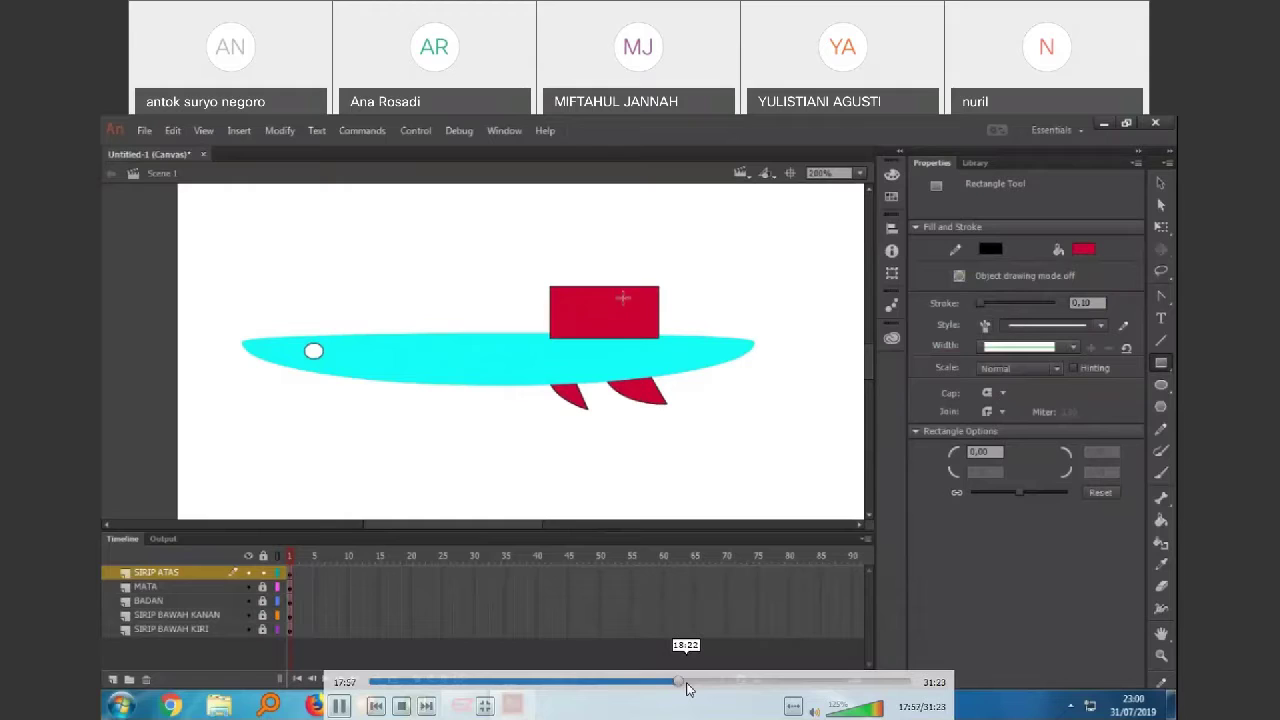
{"action": "left_click", "coordinate": [686, 684]}
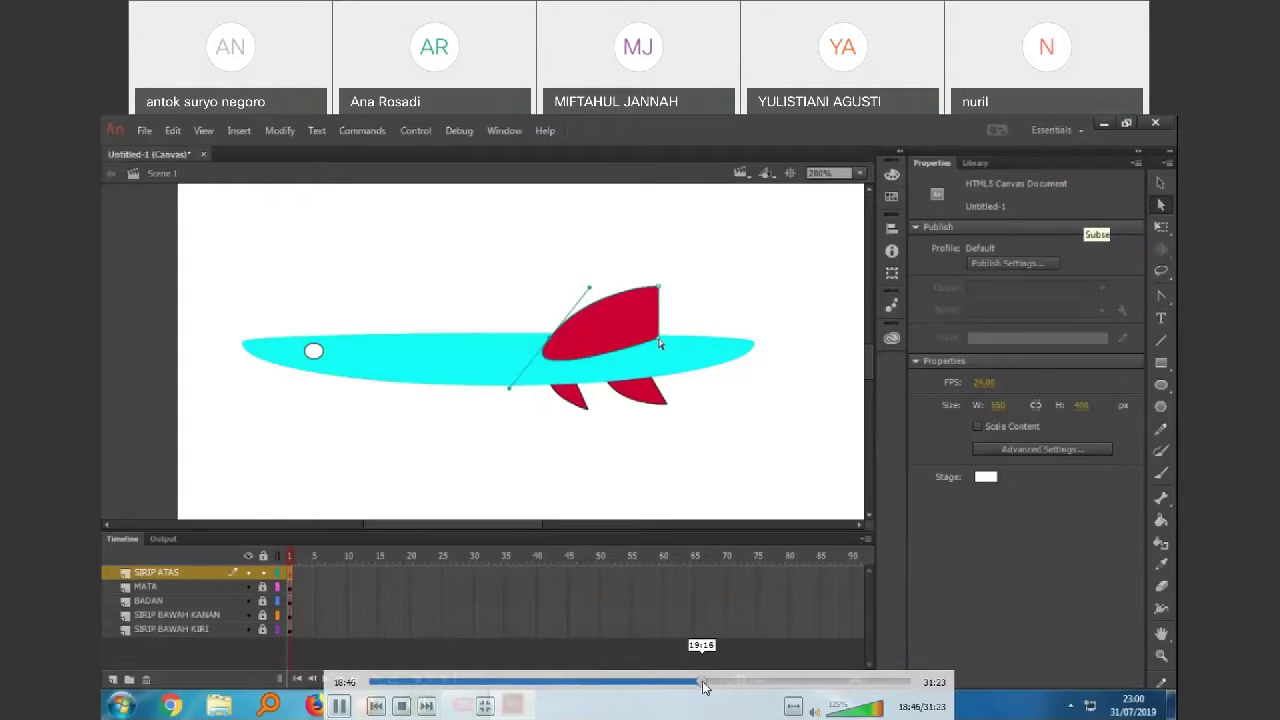
{"action": "left_click", "coordinate": [703, 686]}
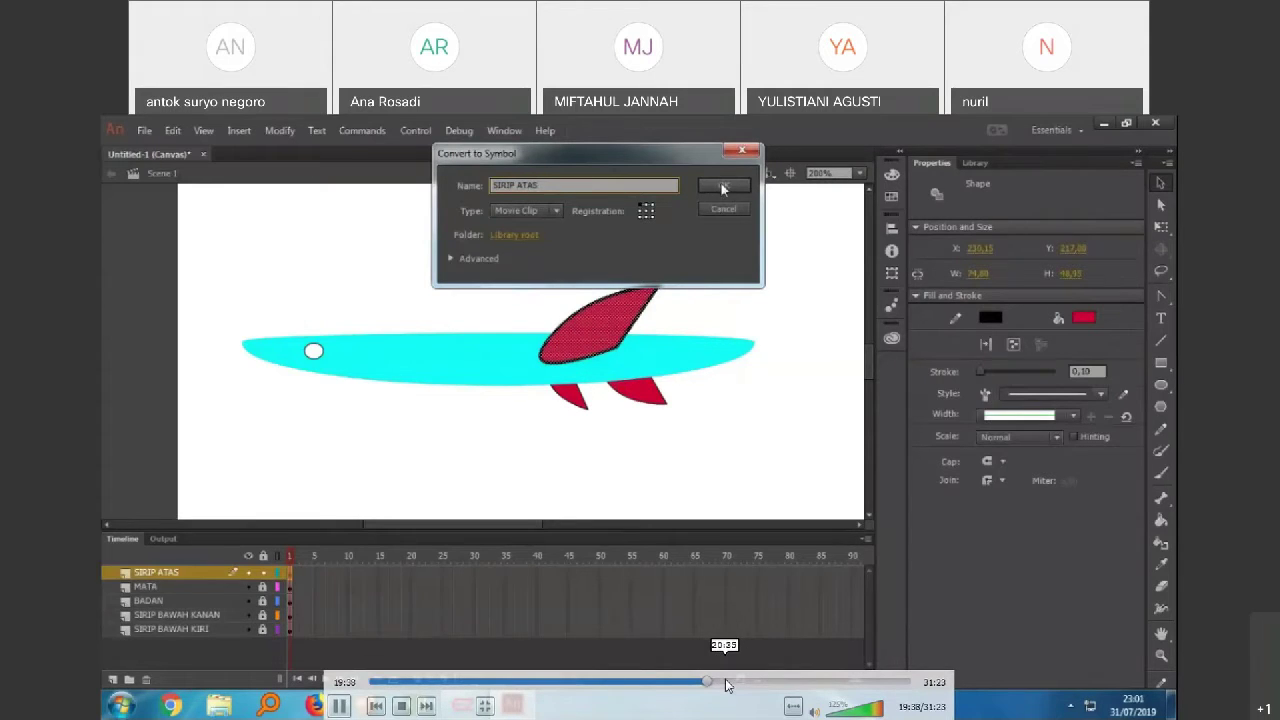
Skip through the drawing and placing of the tail on the EKOR layer, from 20:35 to about 23:01
{"action": "left_click", "coordinate": [726, 685]}
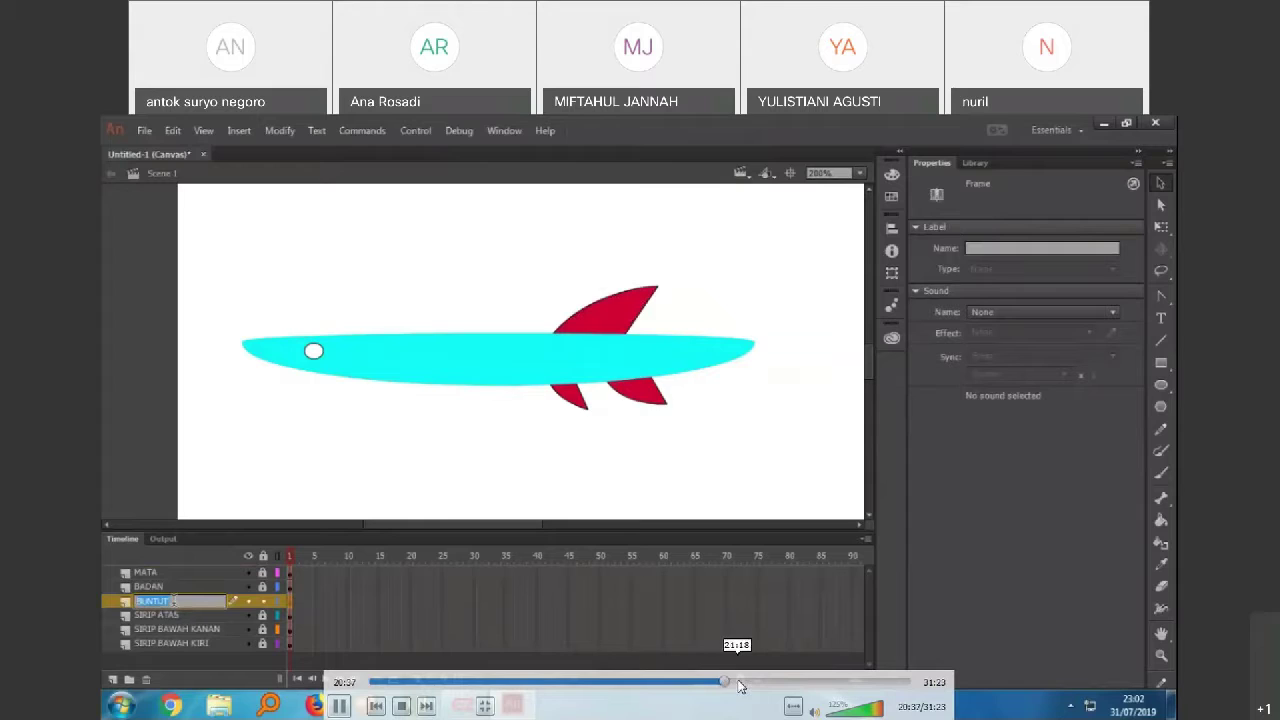
{"action": "left_click", "coordinate": [740, 685]}
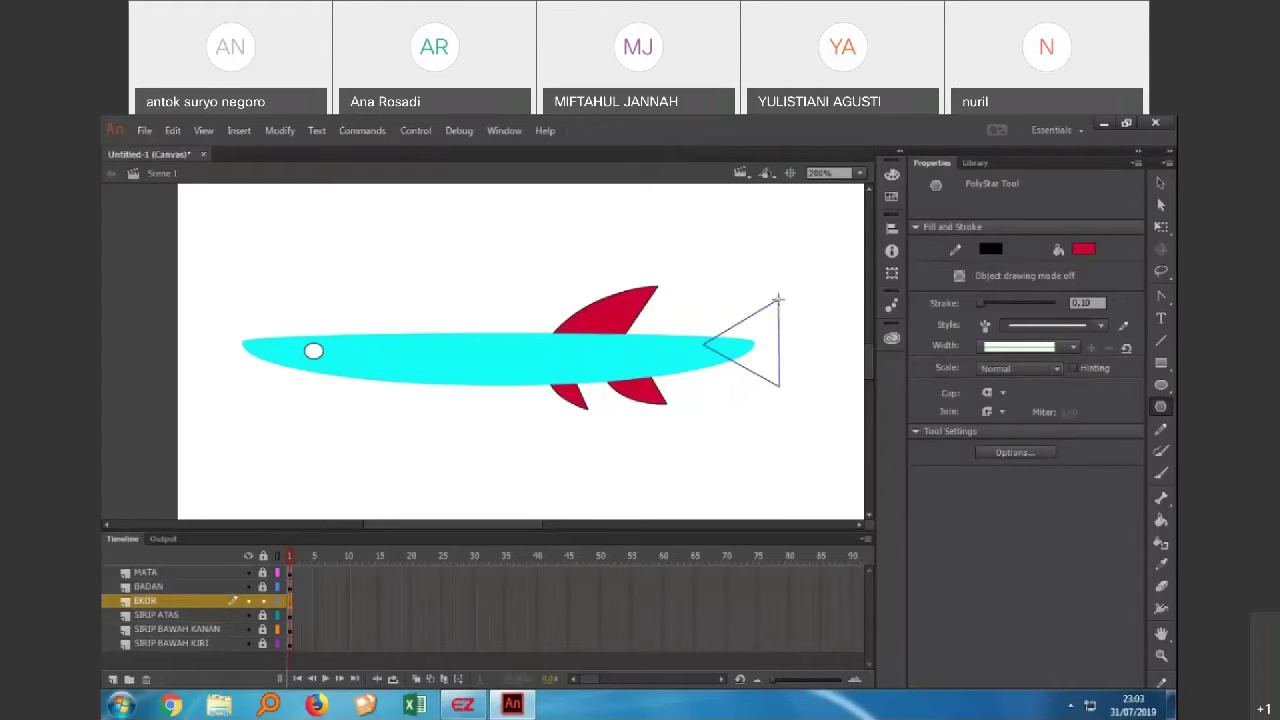
{"action": "mouse_move", "coordinate": [894, 479]}
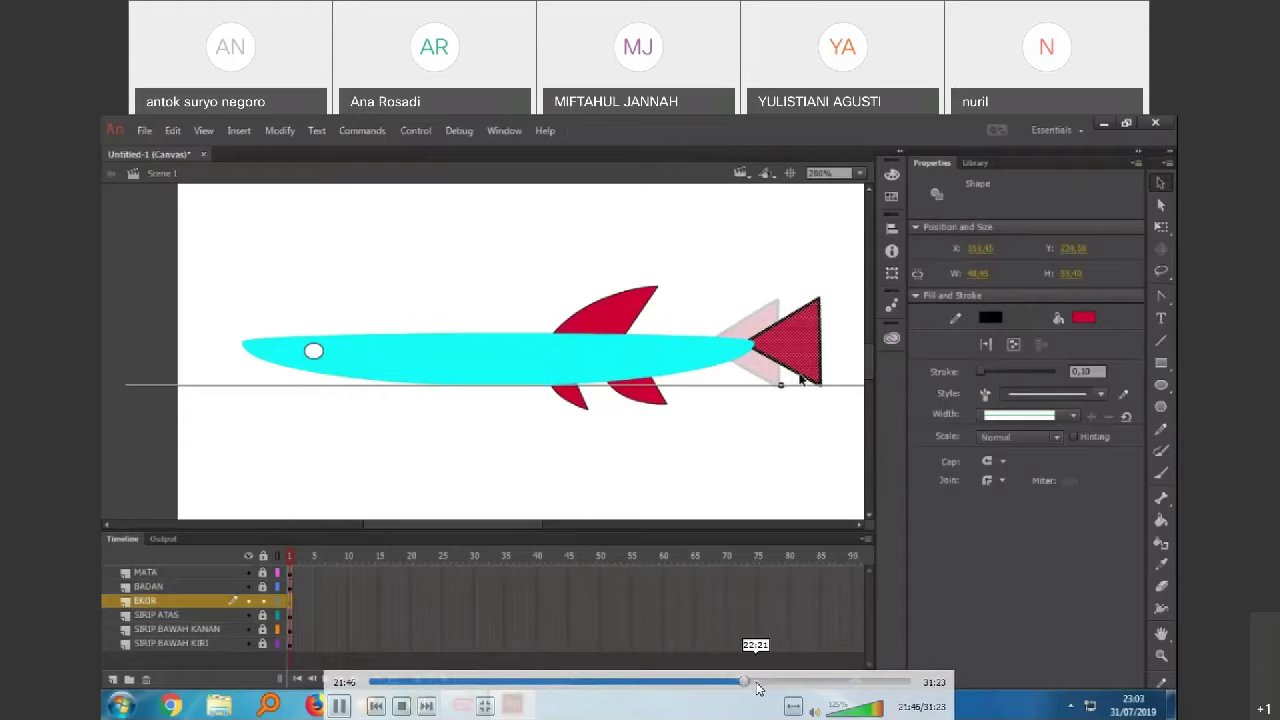
{"action": "left_click", "coordinate": [757, 683]}
{"action": "left_click", "coordinate": [770, 683]}
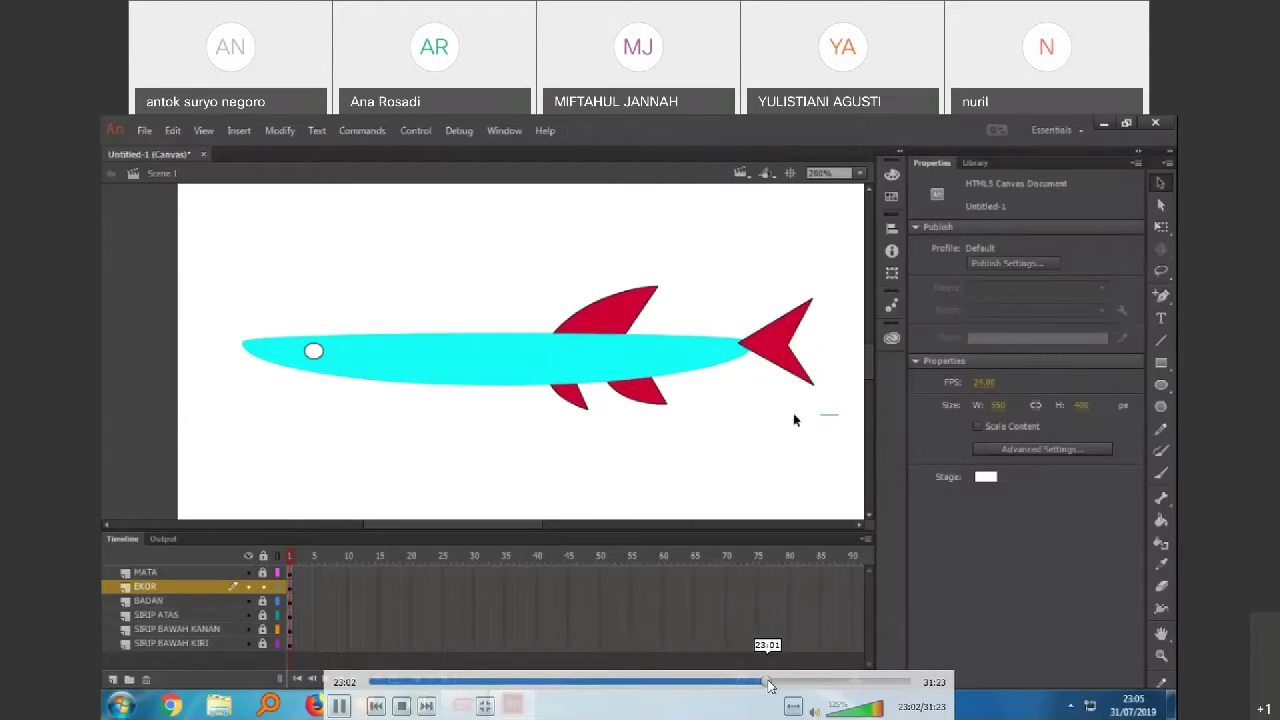
Skip past the finished tail, go back to about 23:25 where the complete fish is shown, and pause the video
{"action": "left_click", "coordinate": [779, 684]}
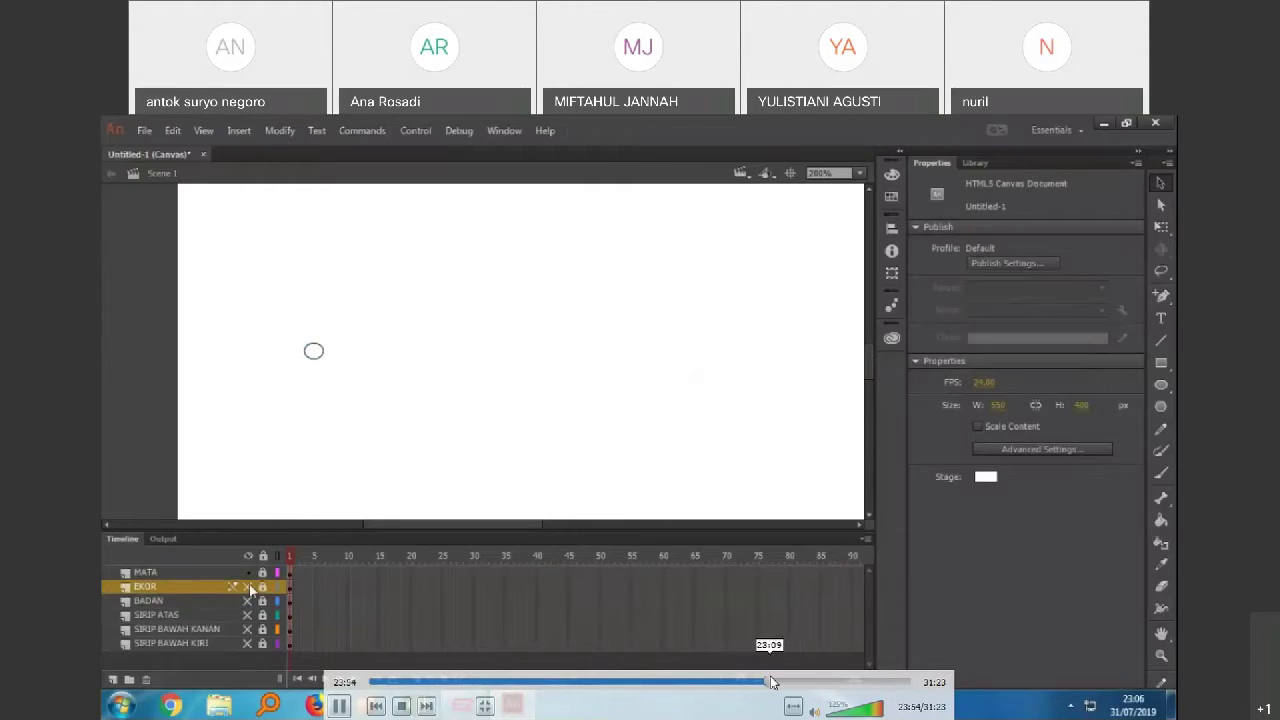
{"action": "left_click", "coordinate": [775, 683]}
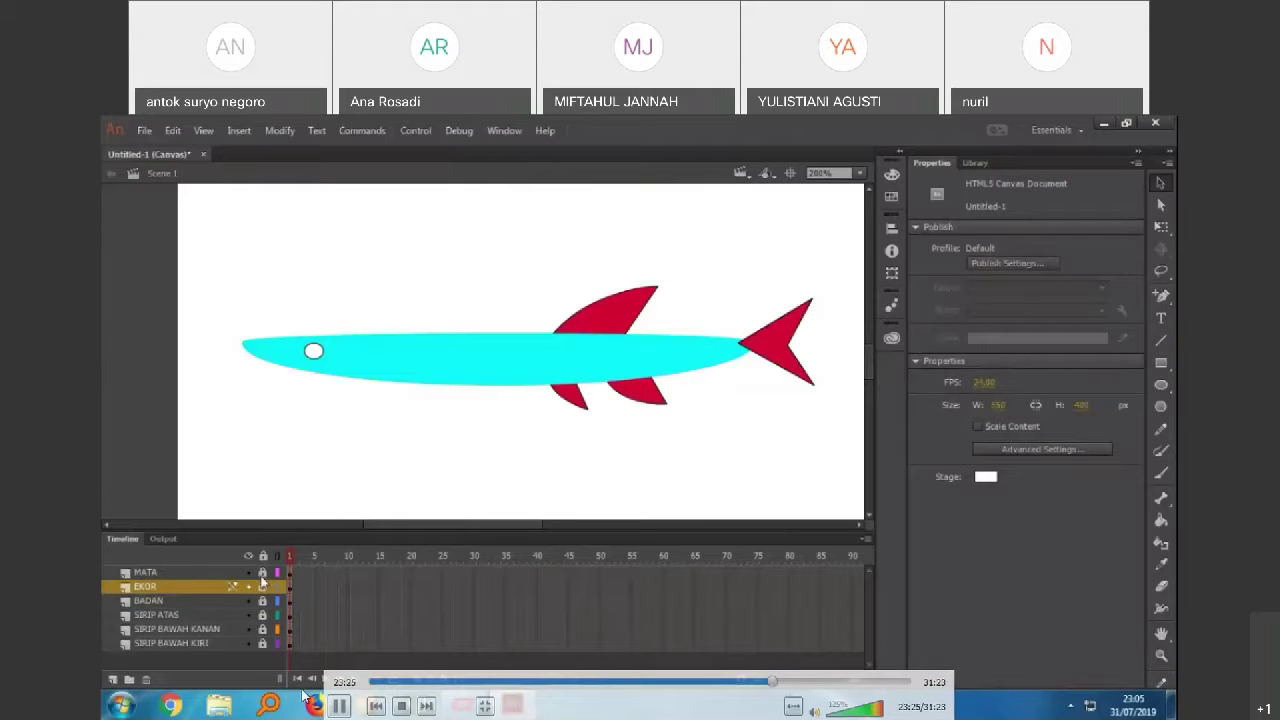
{"action": "left_click", "coordinate": [343, 708]}
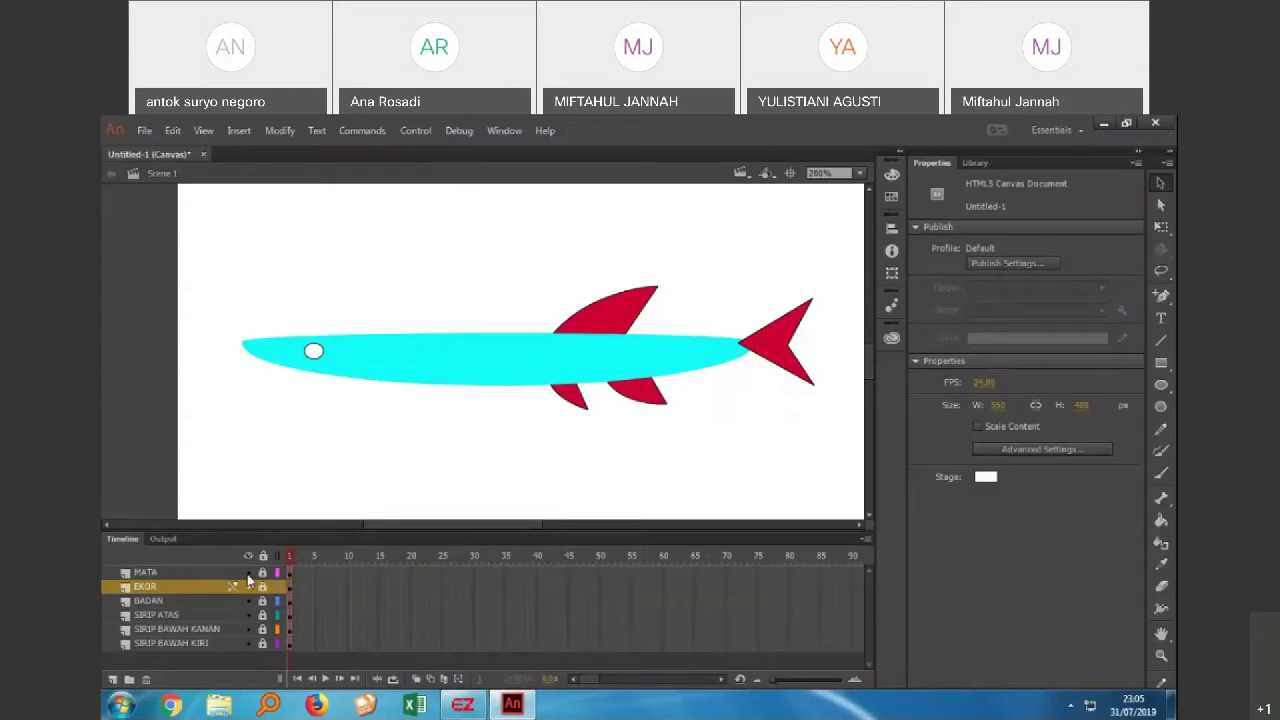
{"action": "mouse_move", "coordinate": [995, 525]}
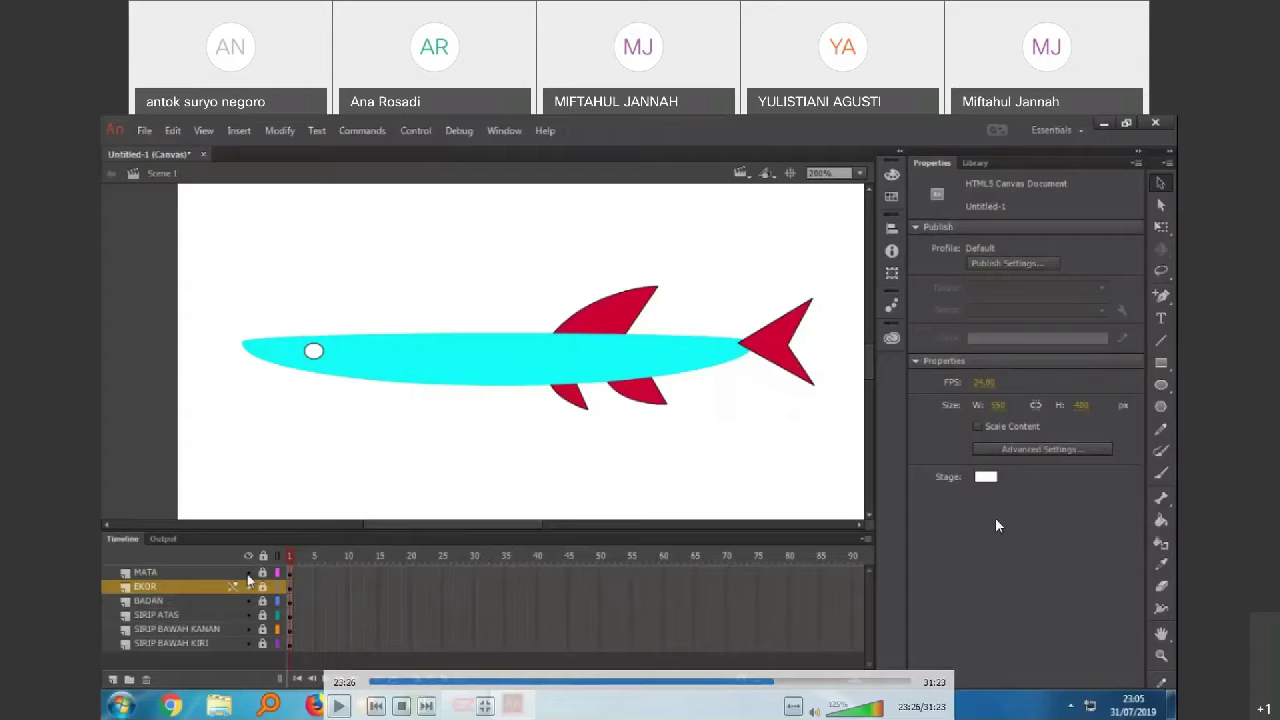